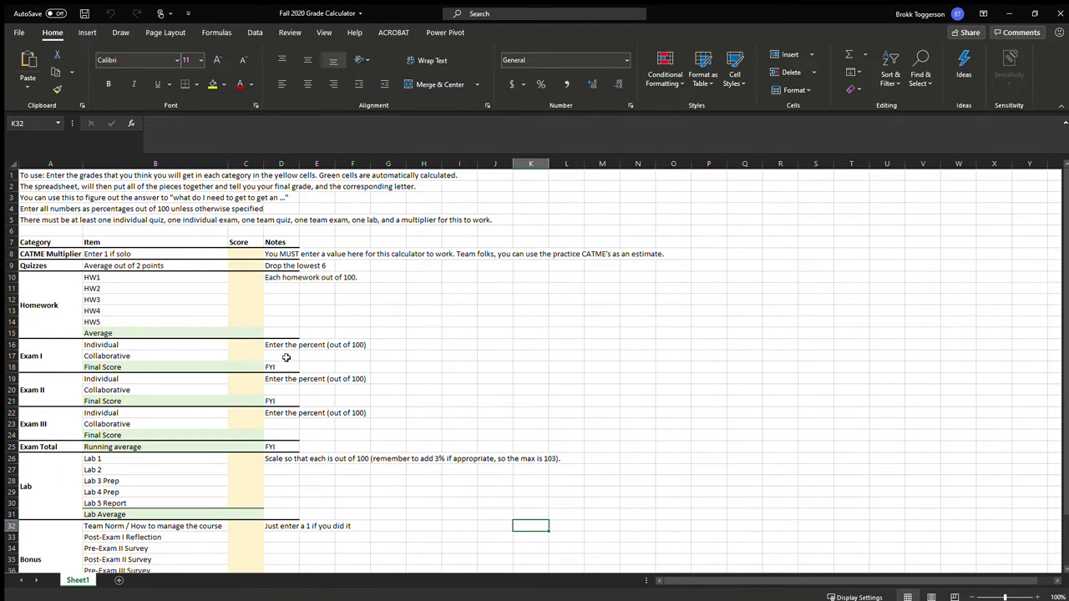
- Look over the Score column's entry and calculated cells, from the CATME multiplier down through the lab section
left_click(244, 253)
left_click(245, 266)
left_click(245, 278)
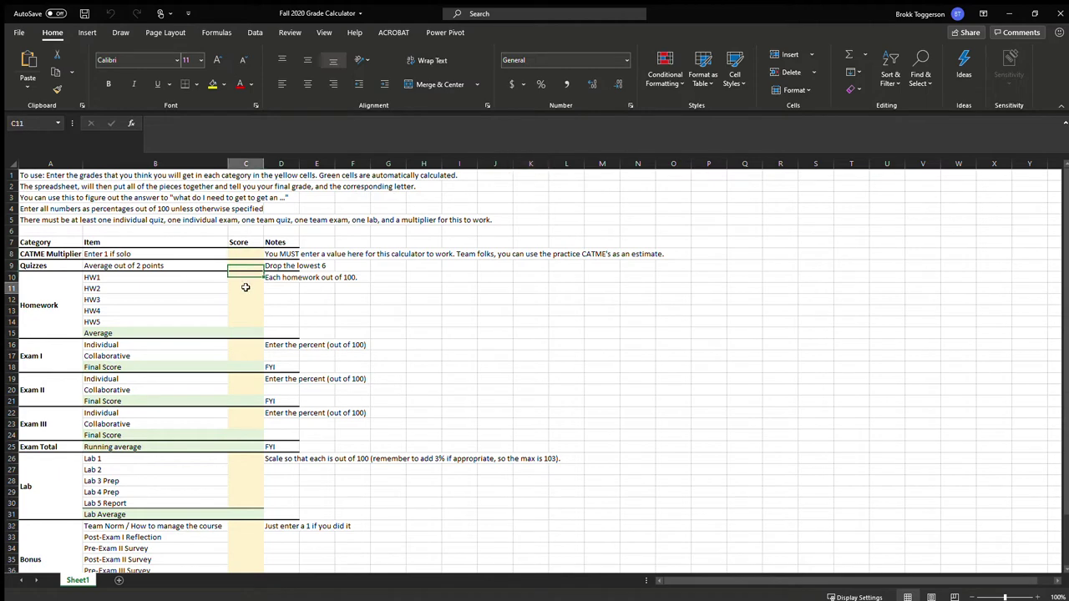
left_click(245, 288)
left_click(249, 332)
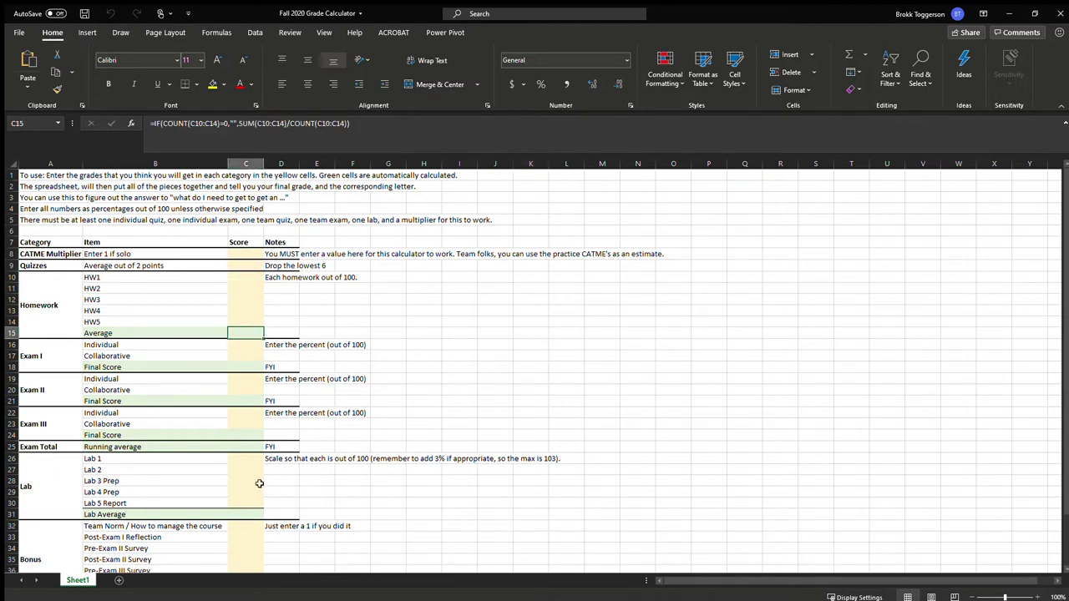
left_click(249, 255)
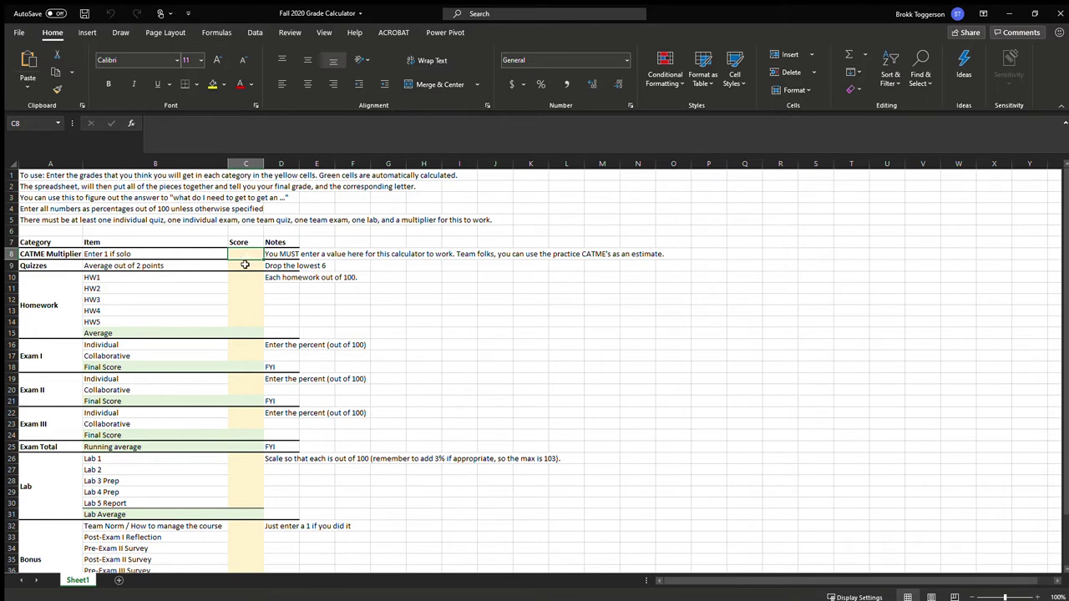
left_click(246, 265)
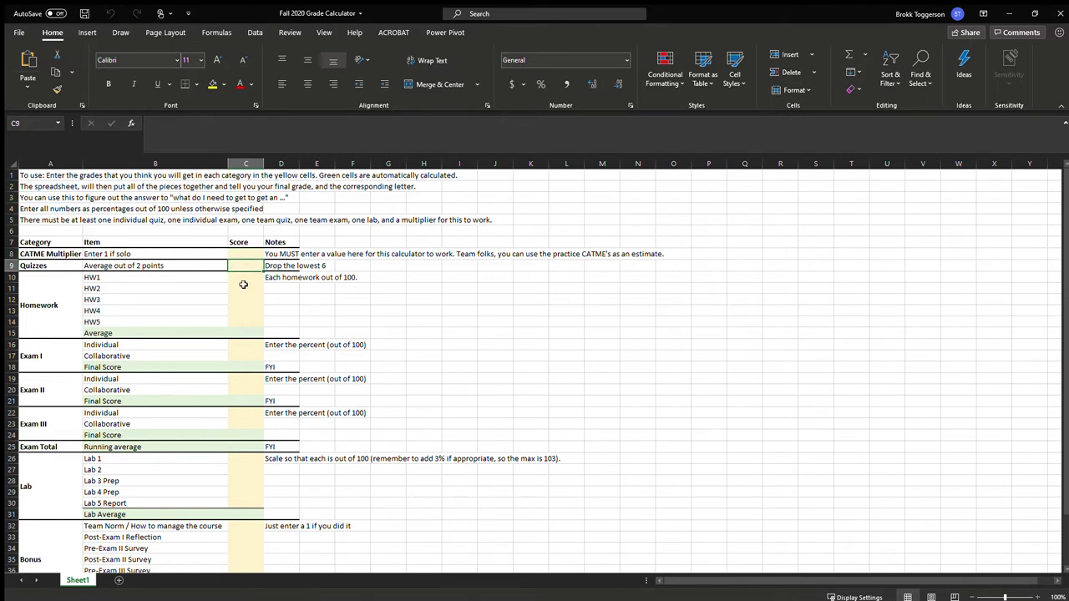
left_click(238, 298)
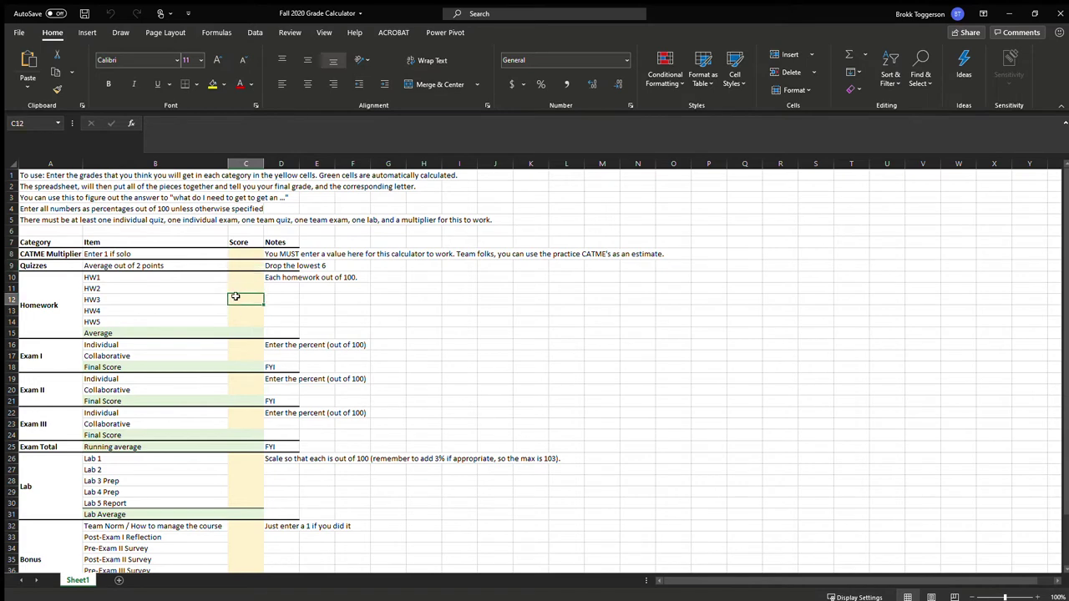
left_click(248, 346)
left_click(246, 356)
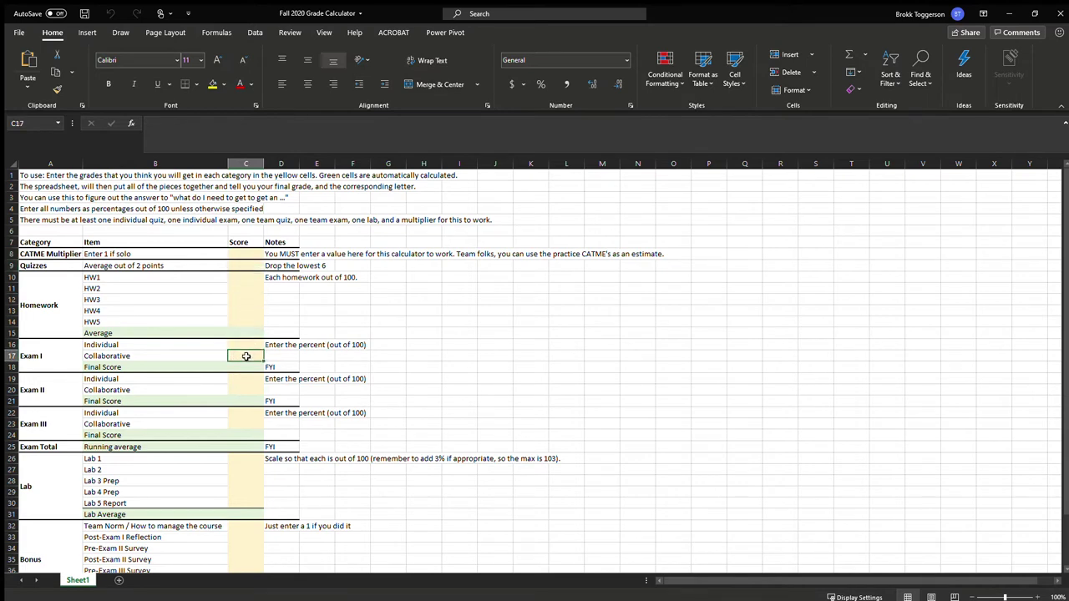
scroll(239, 423, "down", 1)
scroll(239, 423, "down", 4)
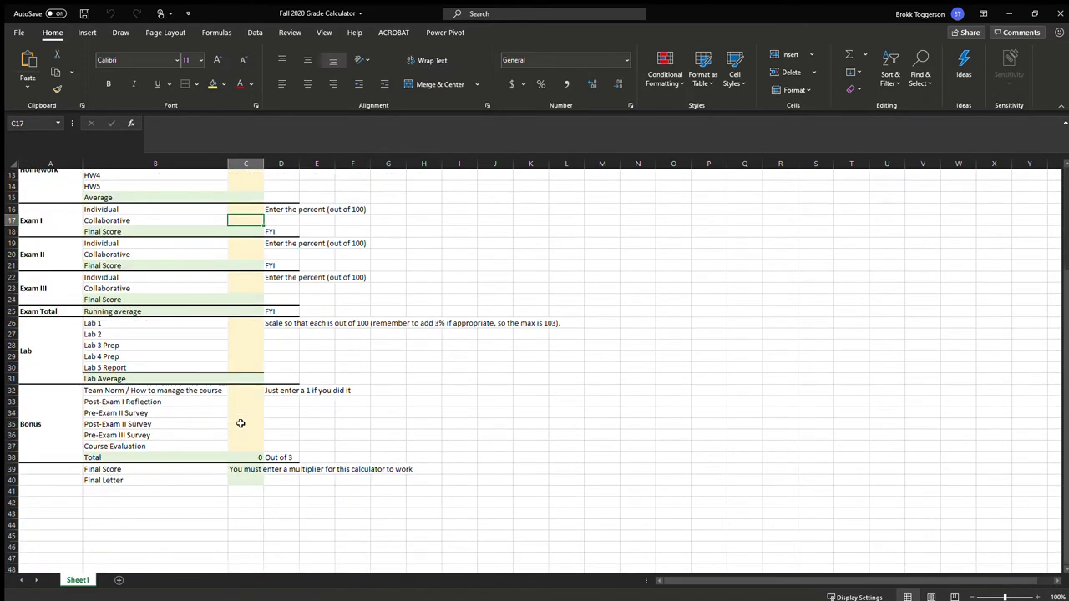
left_click(256, 334)
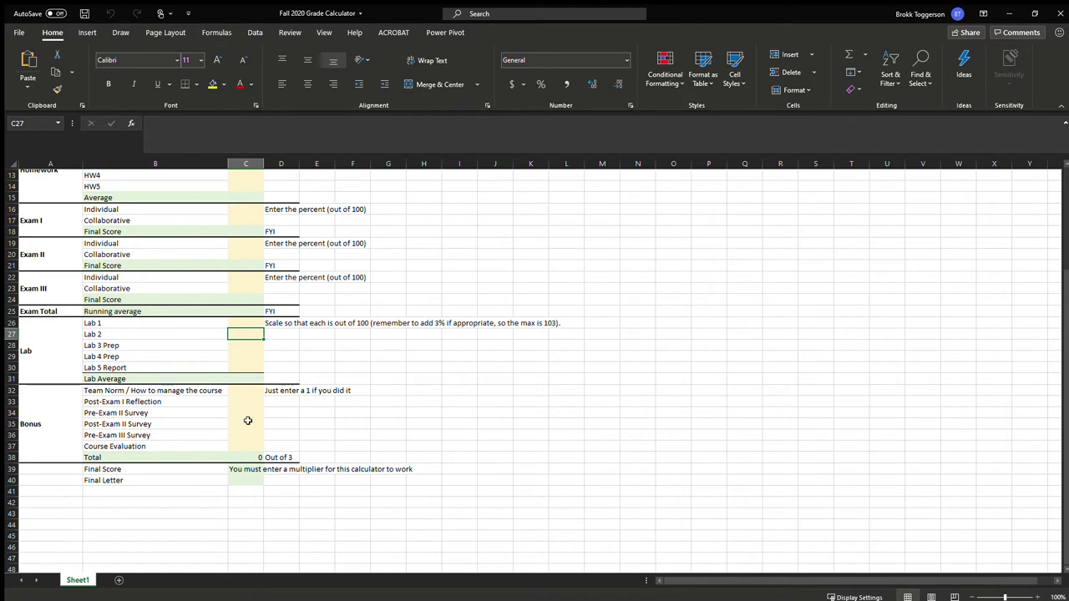
scroll(248, 407, "up", 4)
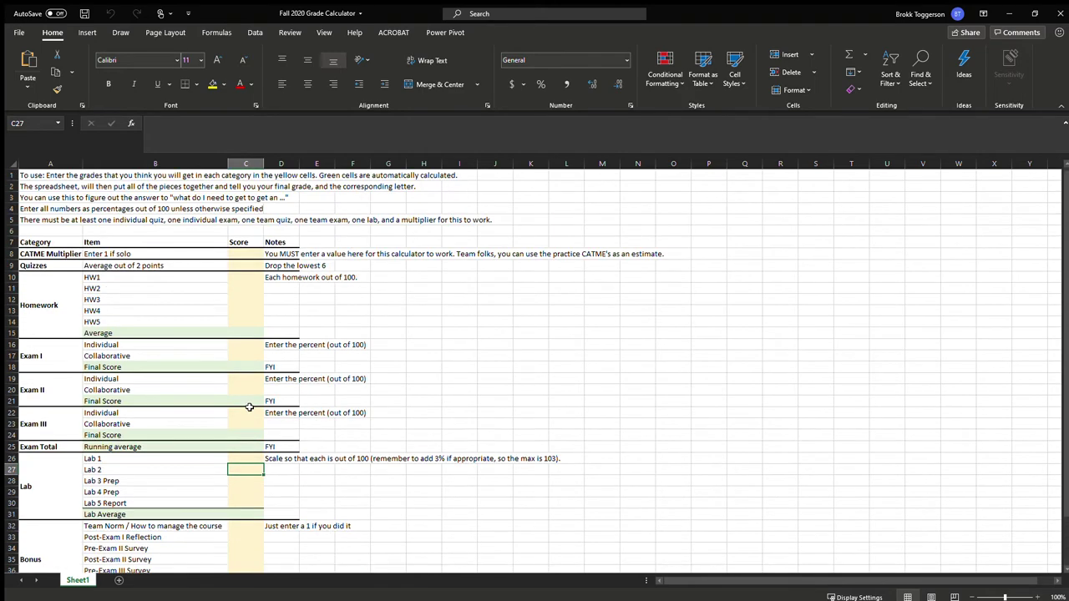
- Examine the score cells and notes for the CATME multiplier, quizzes and homework, including the homework average formula
left_click(240, 253)
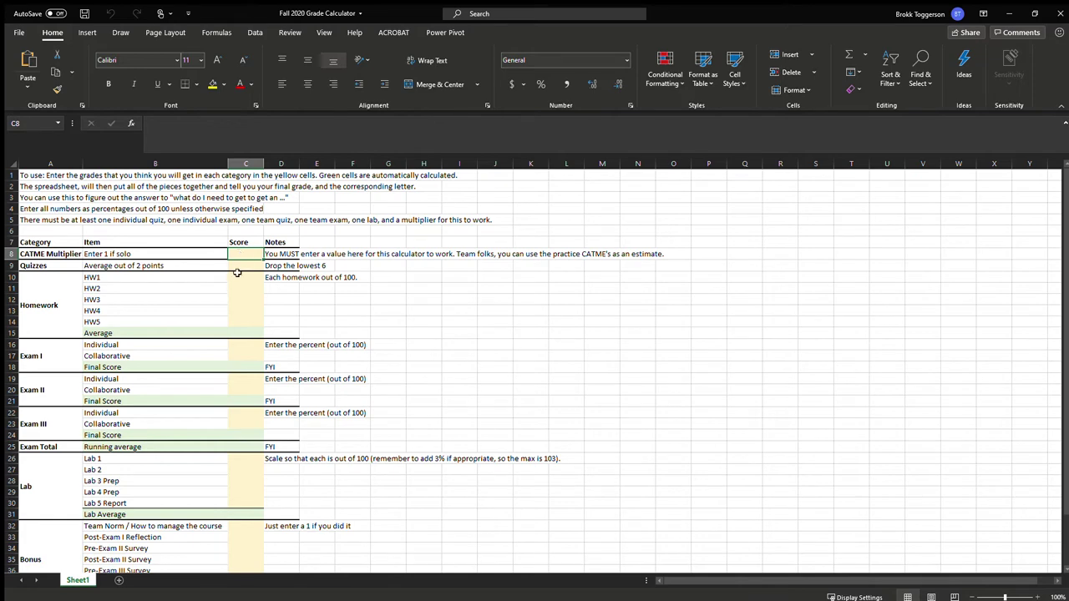
left_click(241, 265)
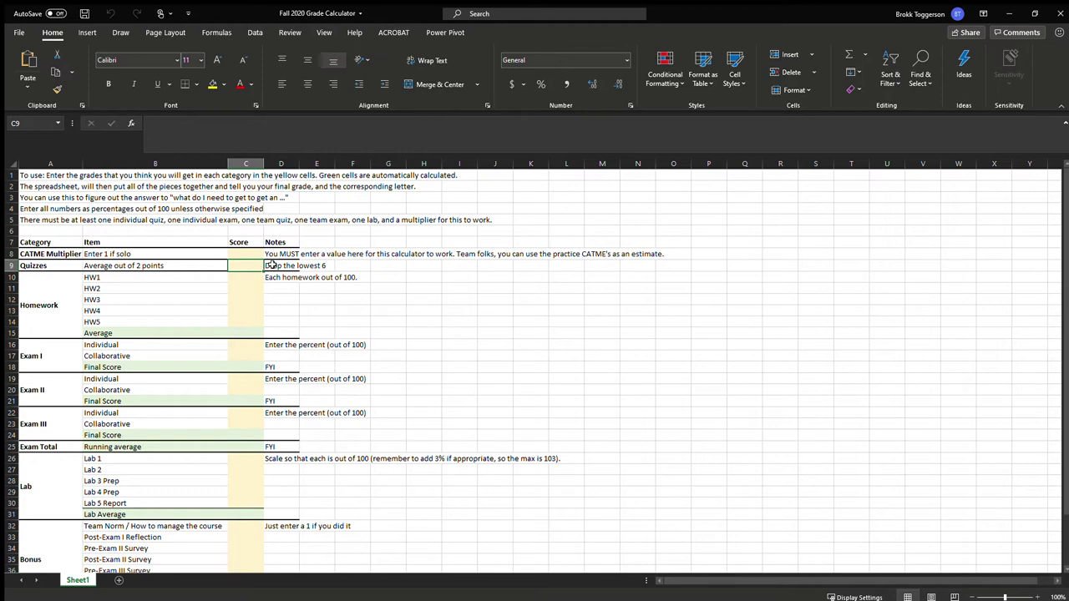
left_click(270, 266)
left_click(248, 266)
left_click(245, 276)
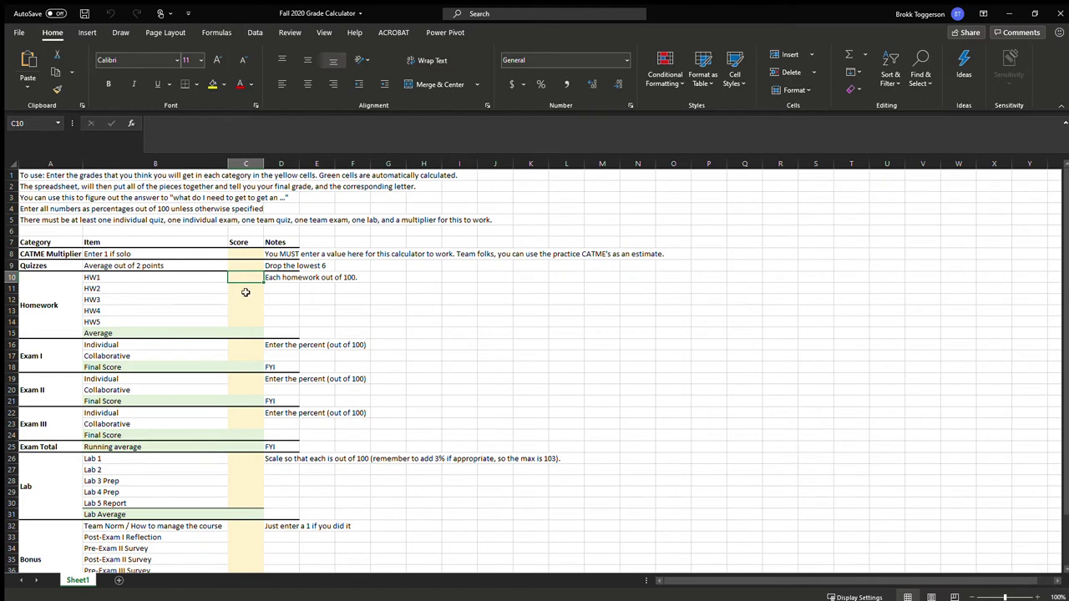
left_click(240, 345)
left_click(246, 331)
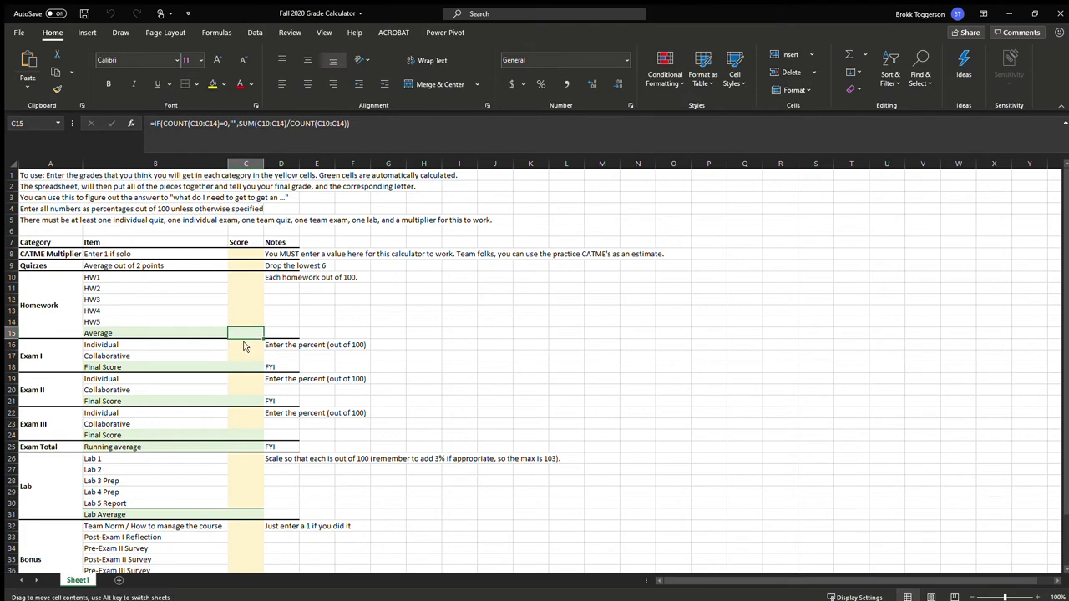
- Examine the Exam I score cells and final score formula, the exam running average formula and the Lab 1 score cell
left_click(239, 345)
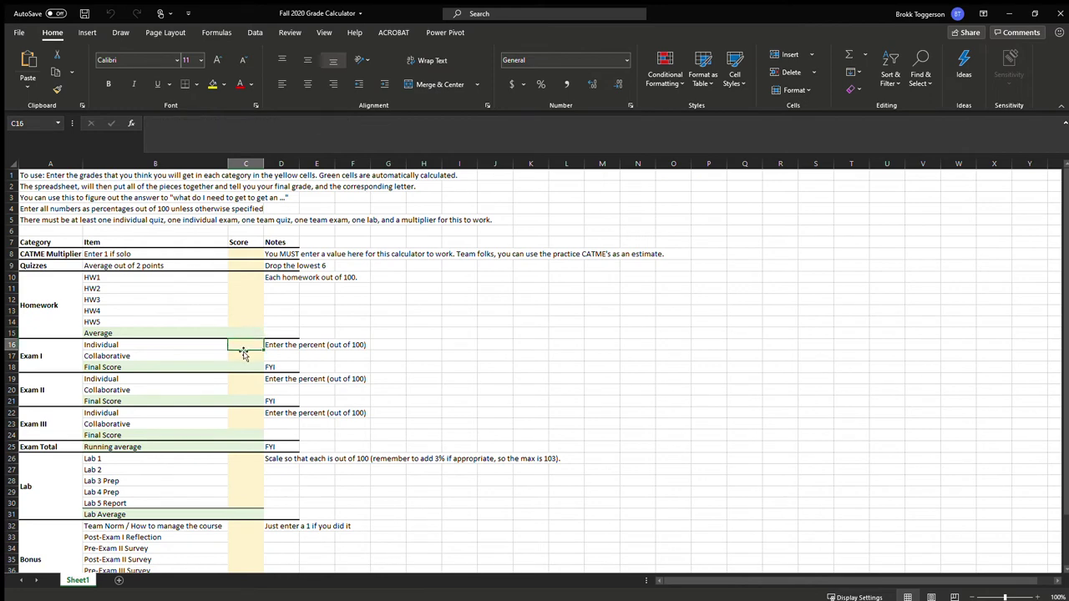
left_click(273, 348)
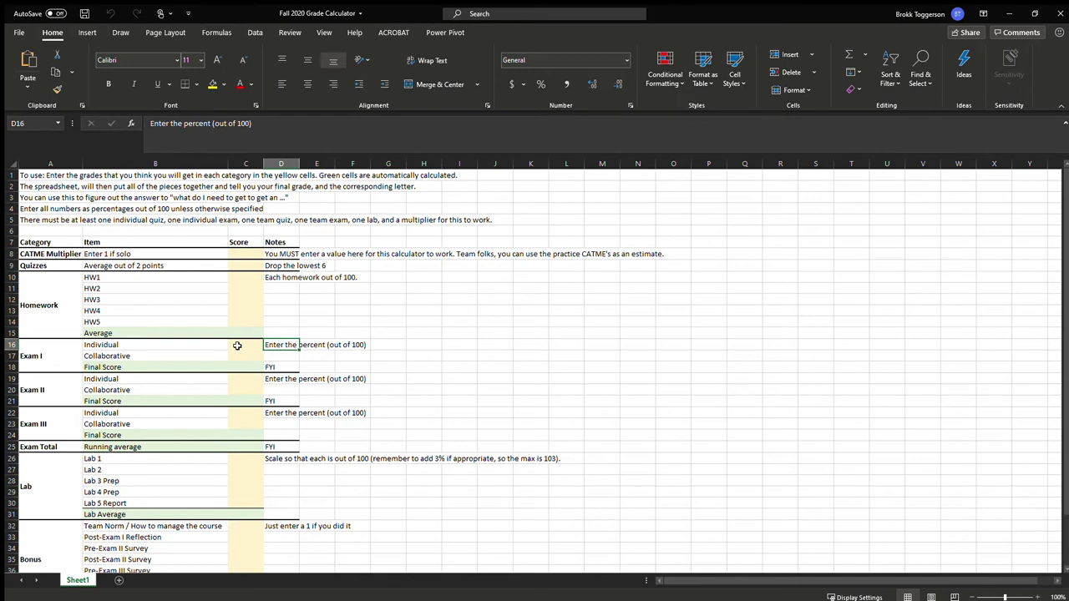
left_click(237, 346)
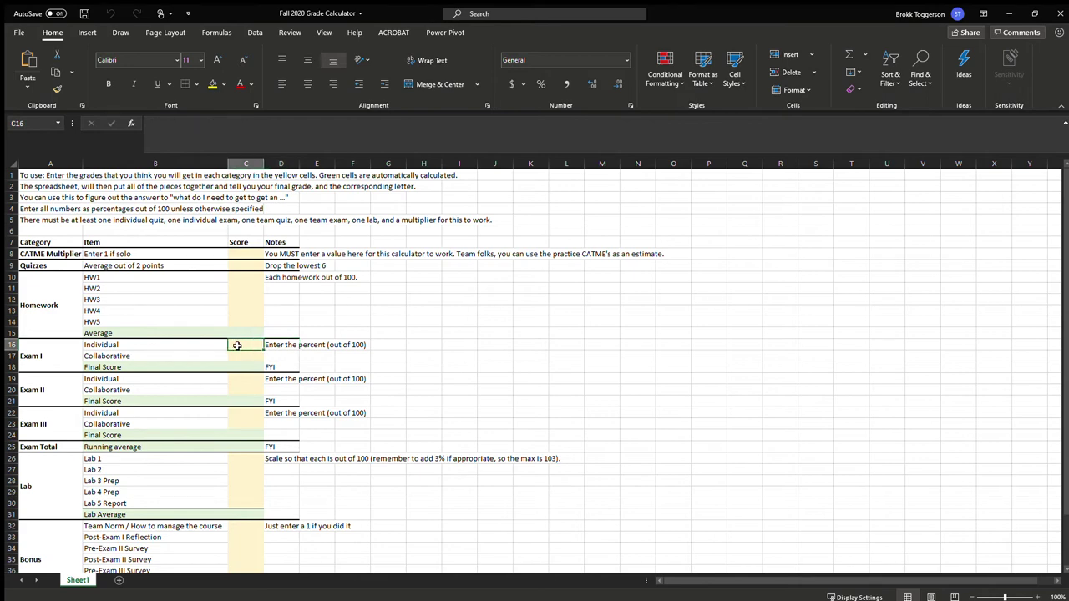
left_click(240, 356)
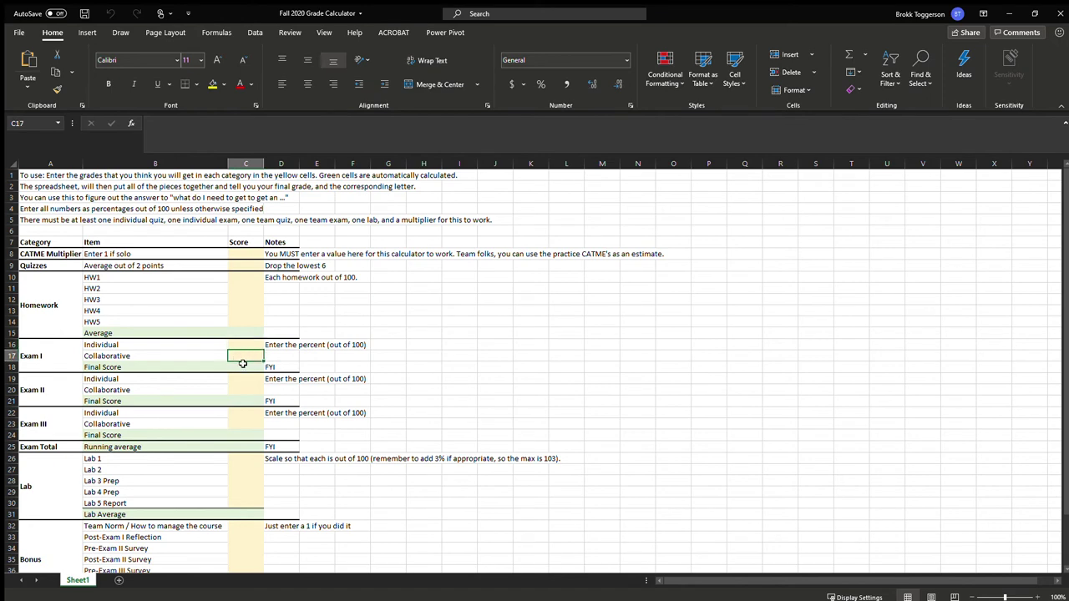
left_click(252, 366)
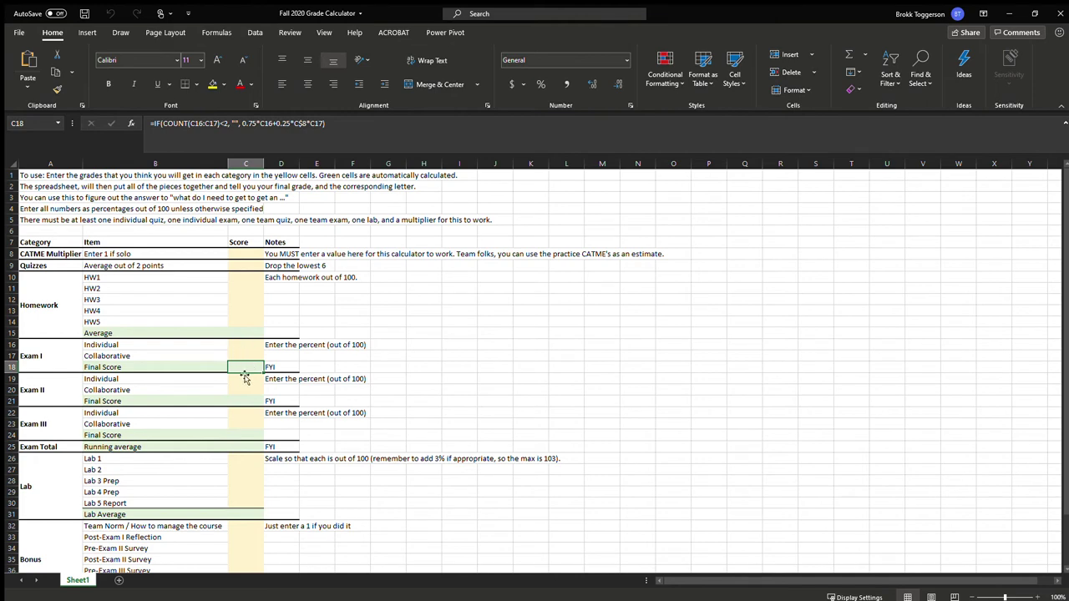
left_click(251, 448)
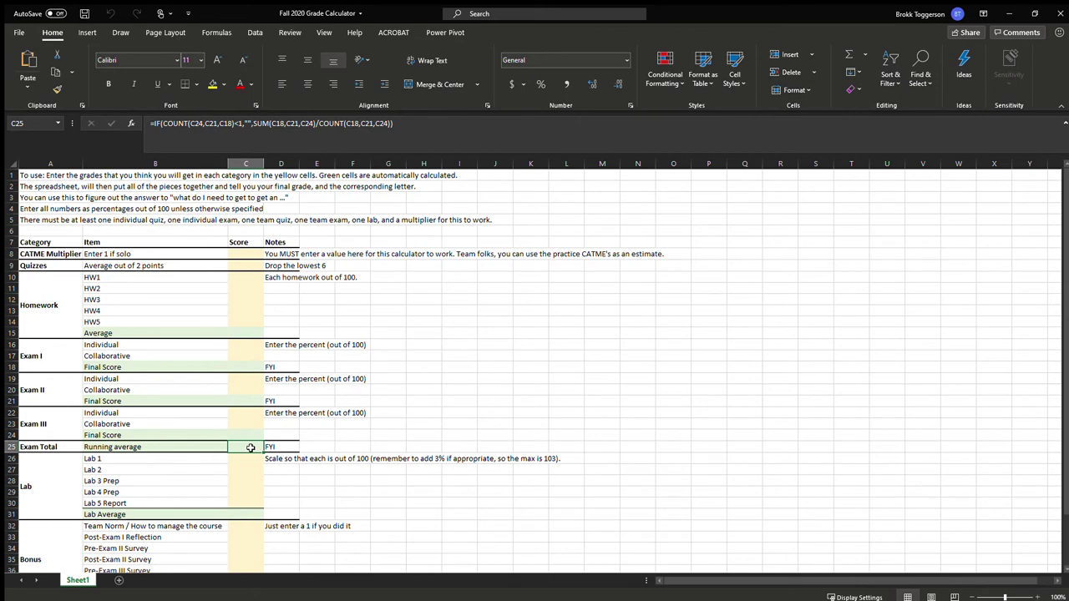
left_click(248, 459)
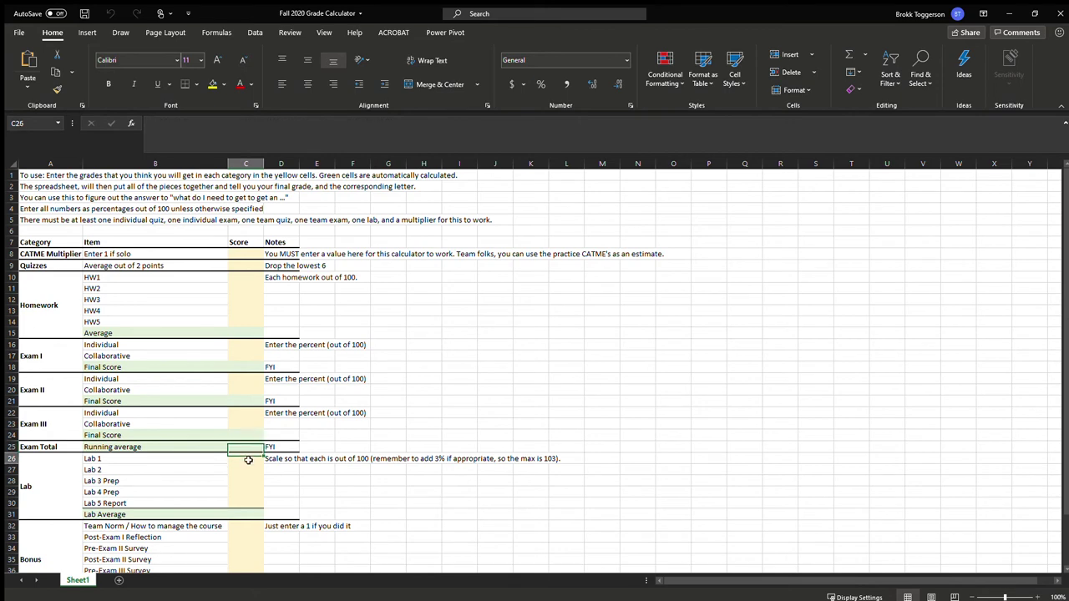
- Shorten the item label in cell B28 to "Lab 3"
left_click(111, 482)
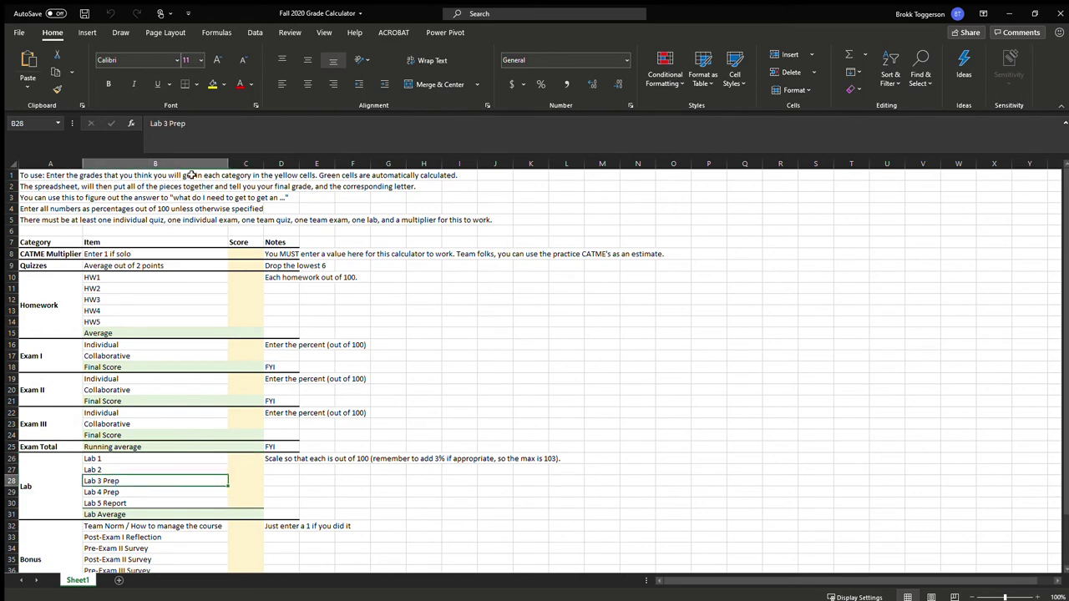
left_click(234, 126)
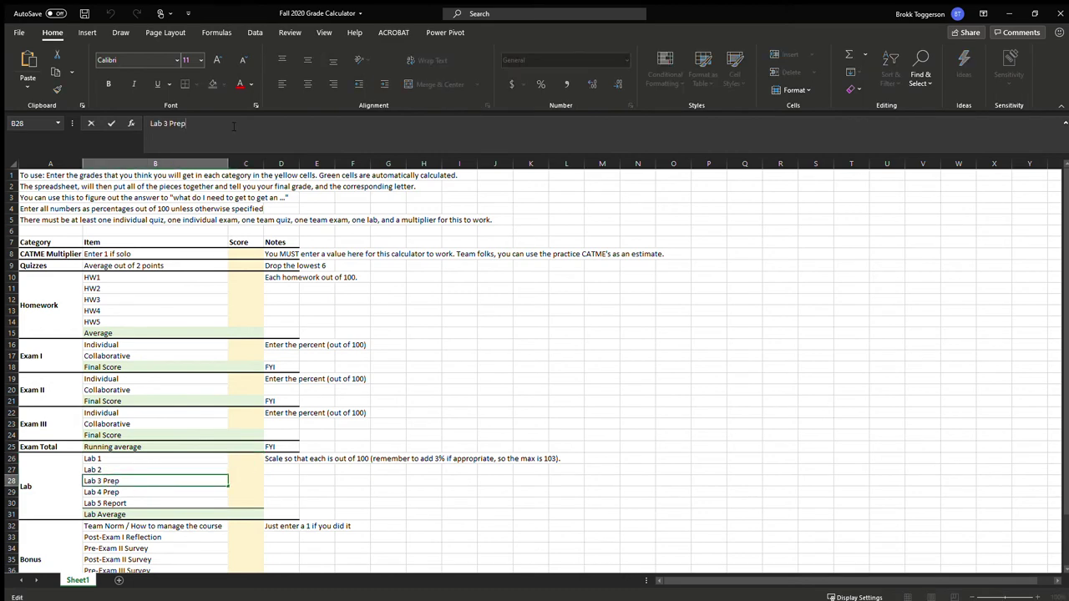
key("BackSpace")
key("BackSpace")
key("BackSpace")
key("BackSpace")
key("BackSpace")
key("Return")
- Shorten the item label in cell B29 to "Lab 4"
left_click(215, 127)
key("BackSpace")
key("BackSpace")
key("BackSpace")
key("BackSpace")
key("BackSpace")
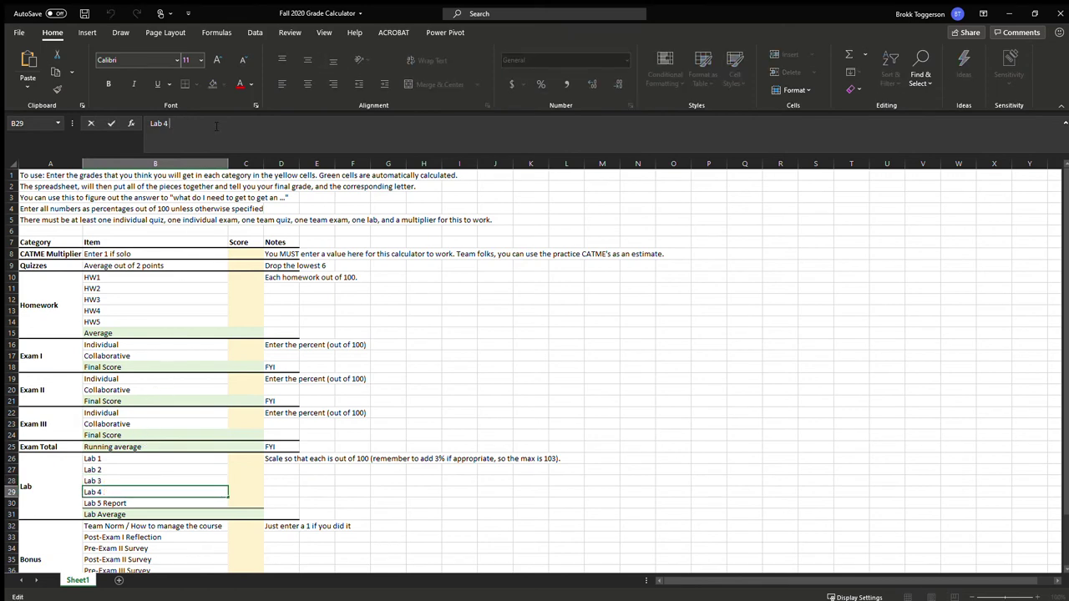
key("Return")
- Shorten the item label in cell B30 to "Lab 5"
left_click(234, 127)
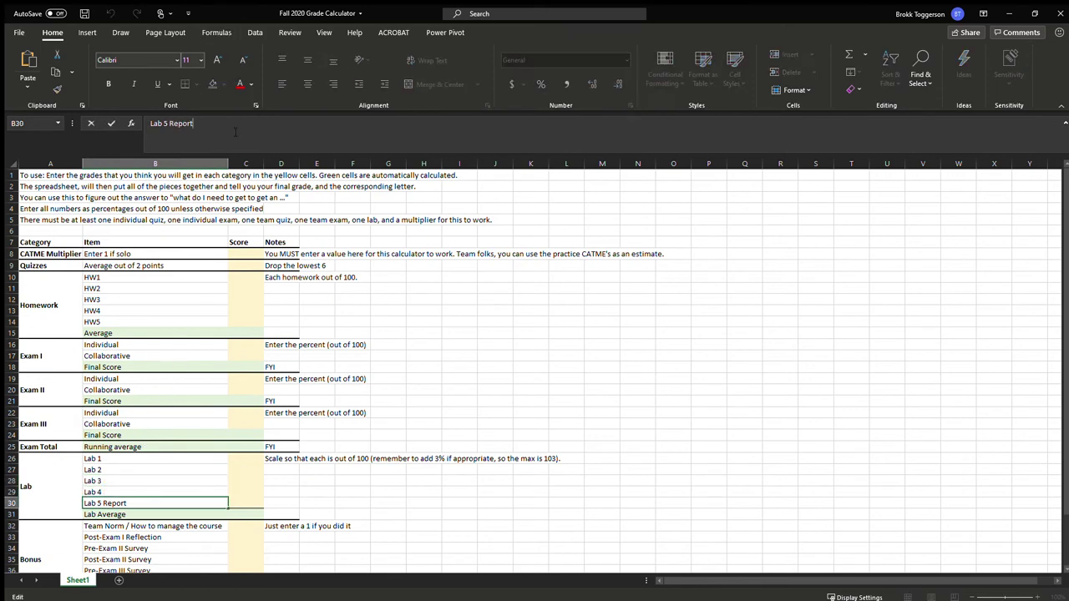
key("BackSpace")
key("BackSpace")
key("BackSpace")
key("BackSpace")
key("BackSpace")
key("BackSpace")
key("Return")
- Review the Lab 1 scaling note and the score range from the CATME multiplier down to the lab average
left_click(259, 461)
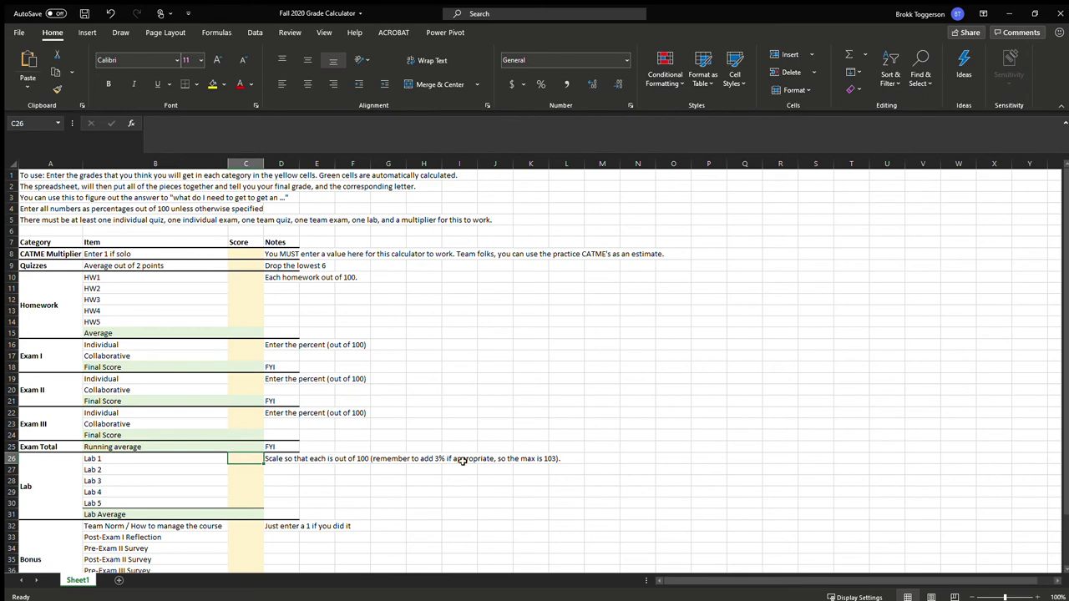
left_click(284, 457)
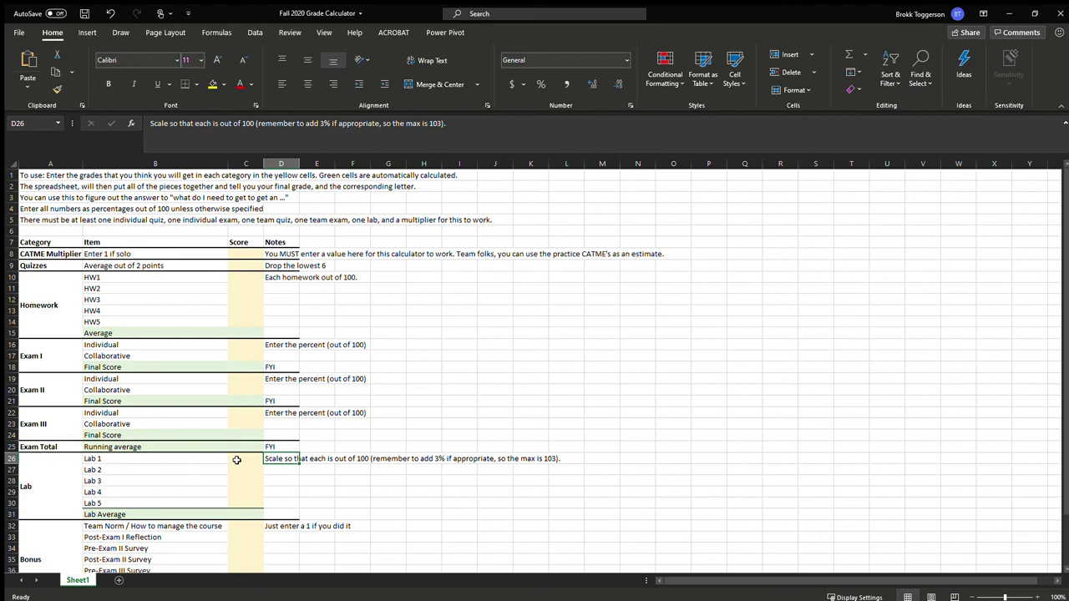
scroll(234, 468, "down", 2)
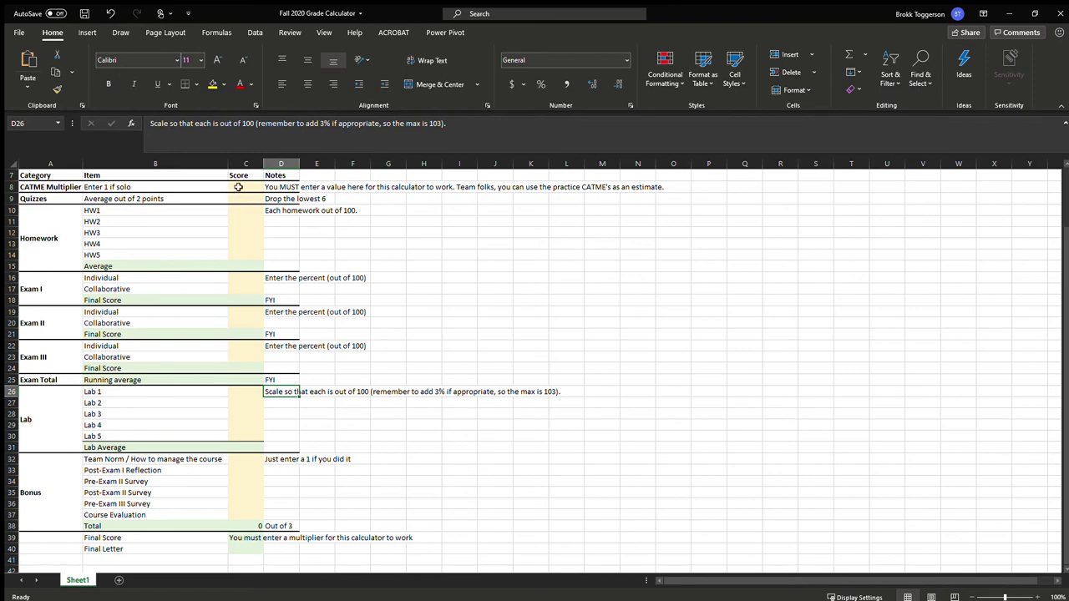
left_click_drag(242, 187, 248, 446)
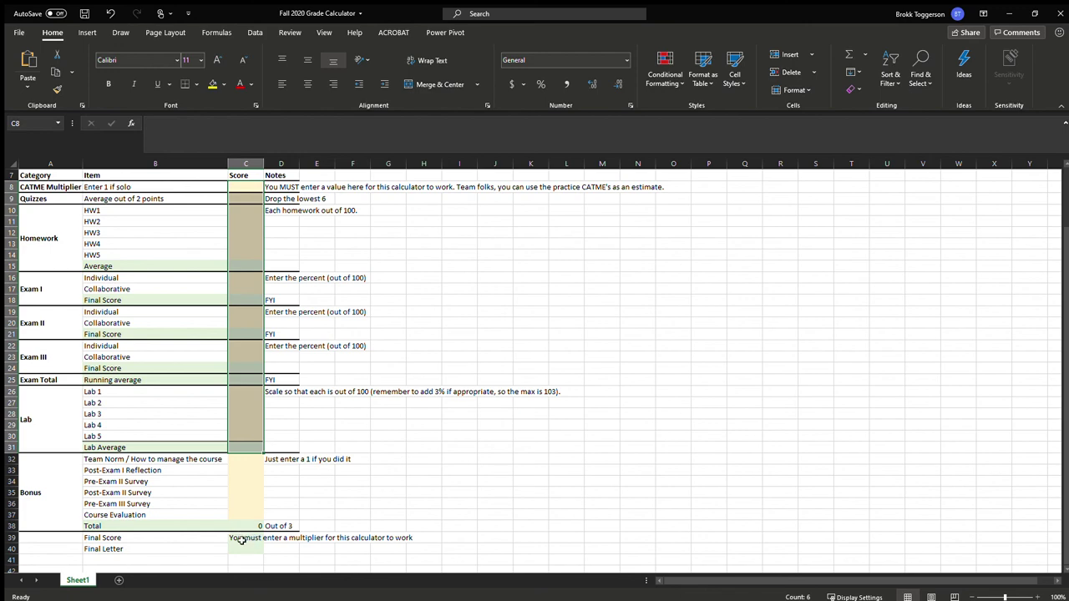
- Try a value of 1 as the CATME multiplier in C8, and clear the cell again
left_click(251, 187)
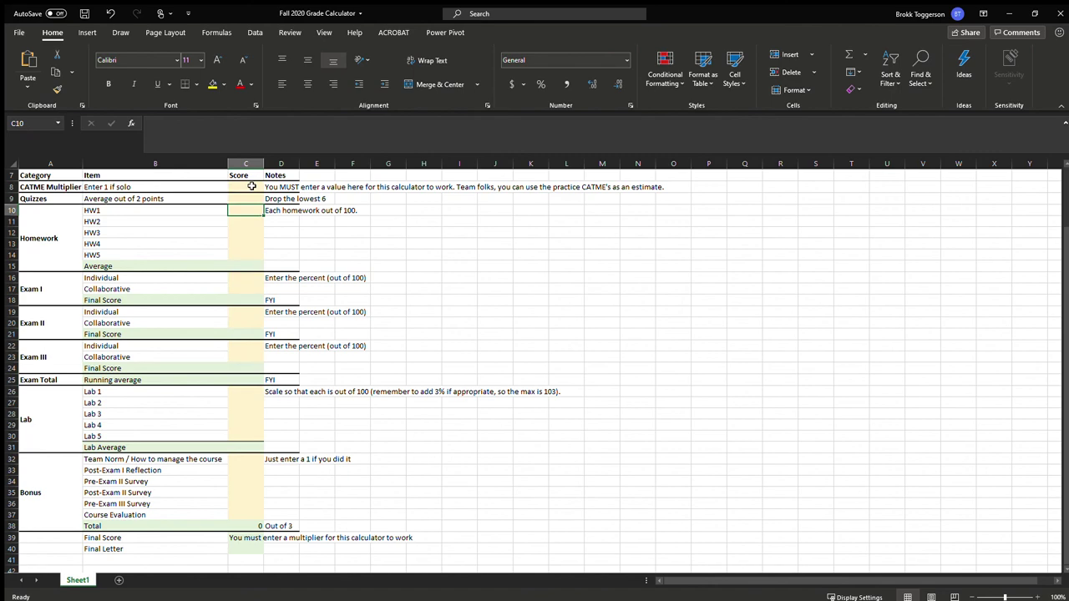
type("1")
key("Return")
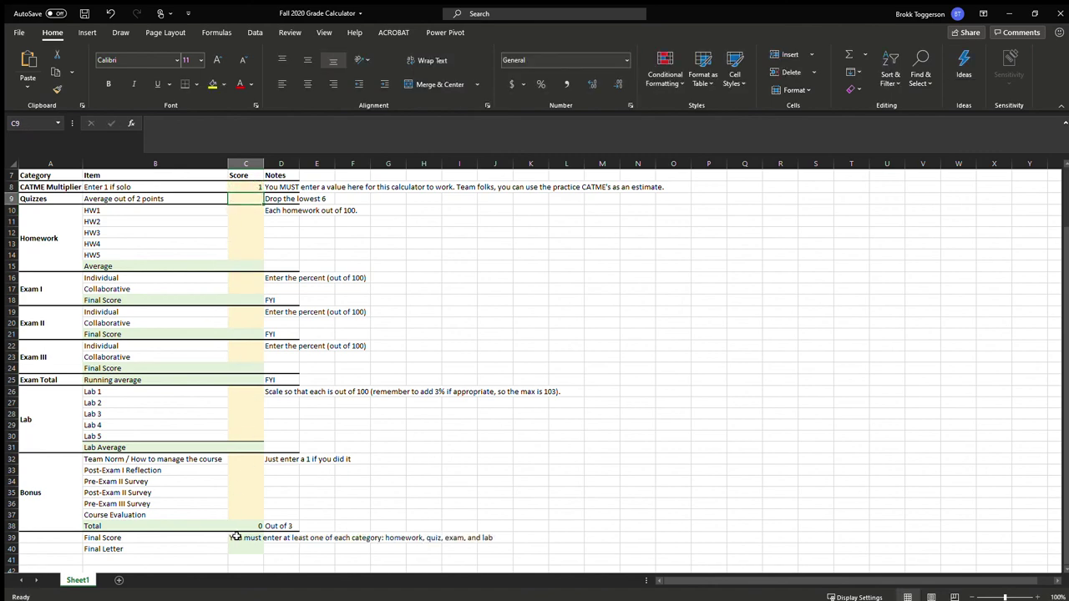
left_click(260, 190)
key("Delete")
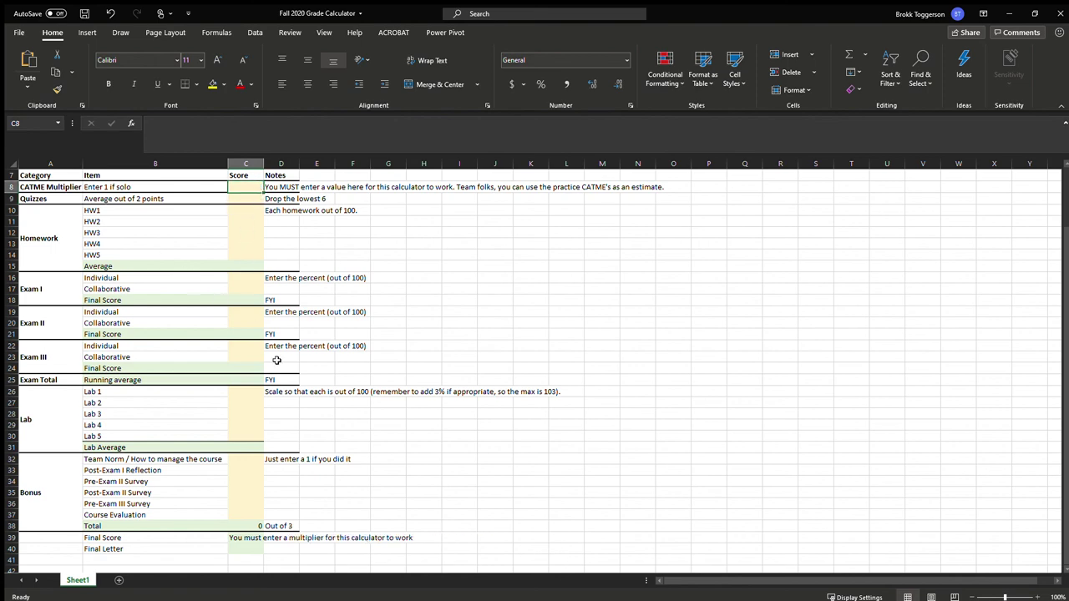
- Inspect the formulas behind the Final Score and Final Letter cells
left_click(246, 538)
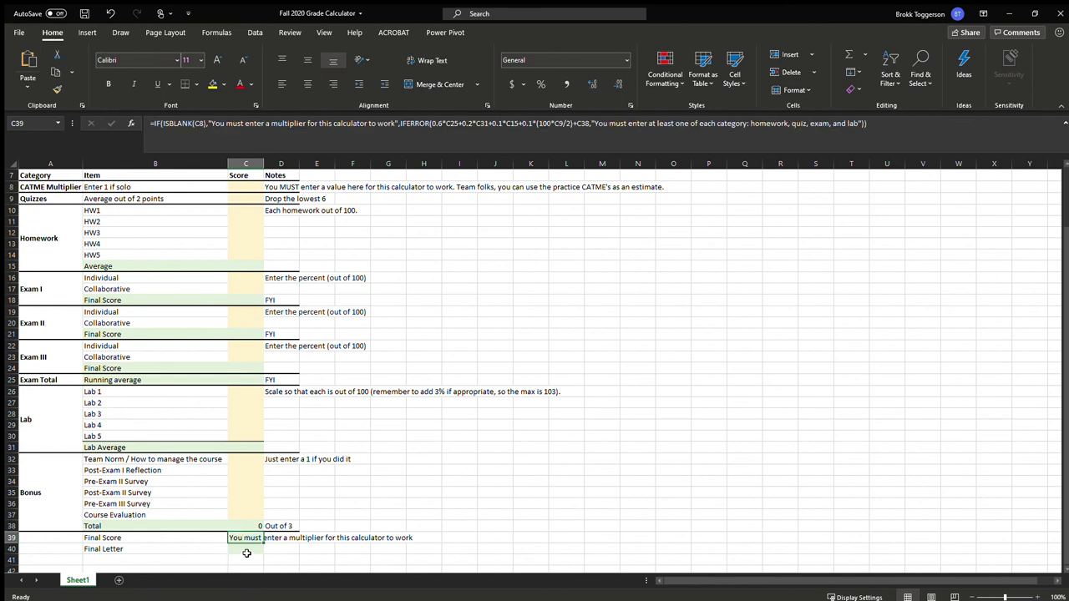
left_click(246, 549)
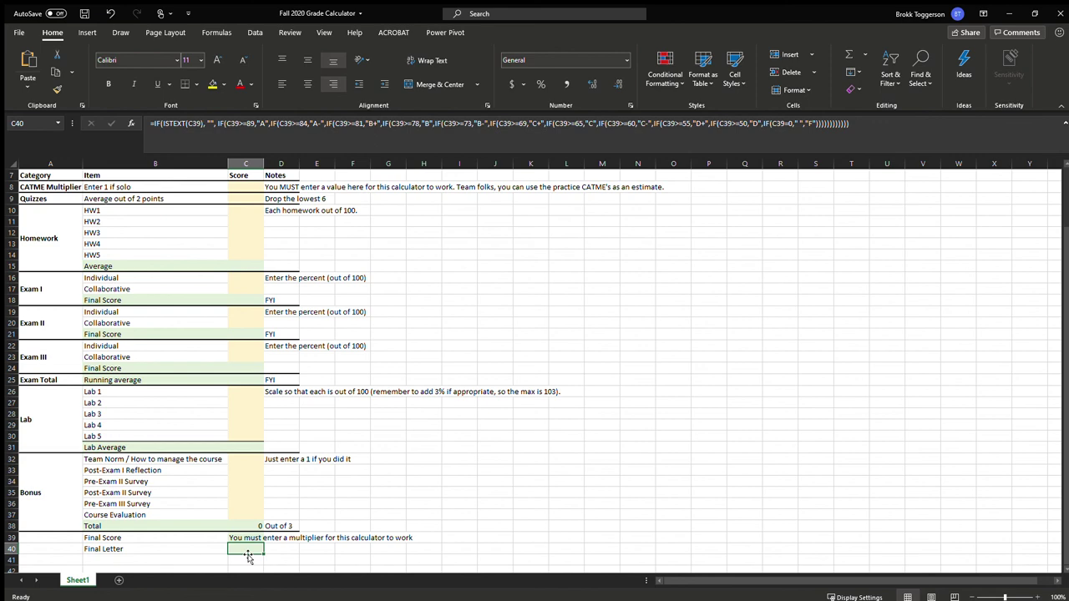
scroll(243, 534, "up", 2)
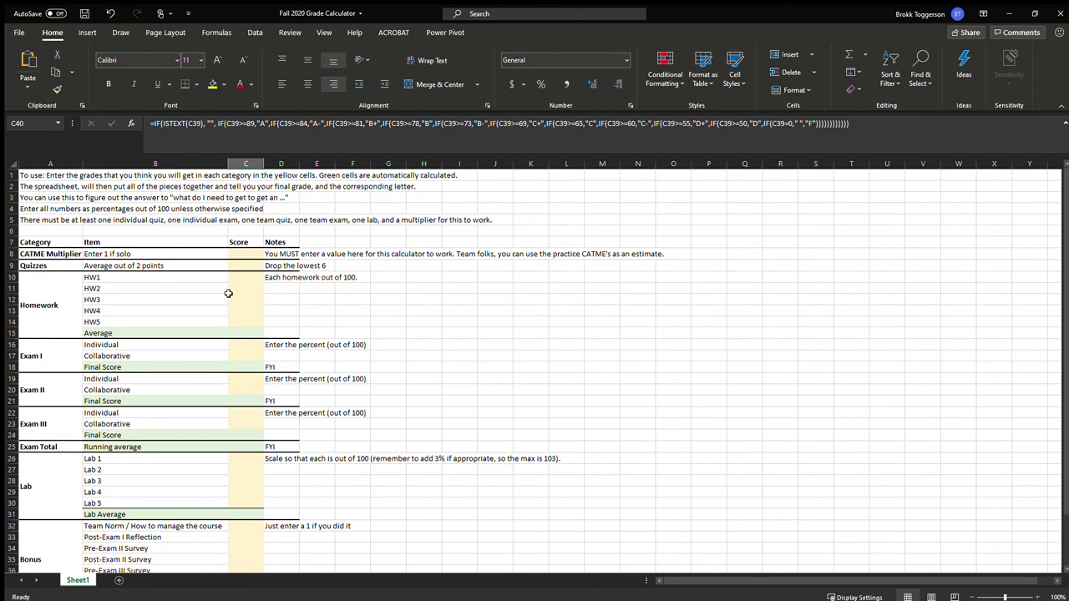